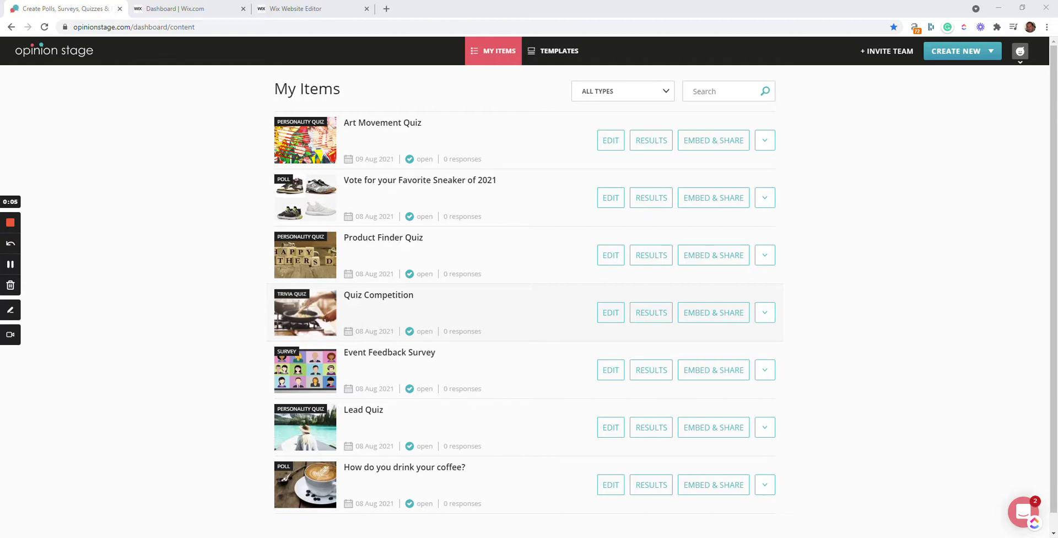
Open the Trivia Quiz Template from the Types of Quizzes category in the template library
click(966, 51)
click(548, 53)
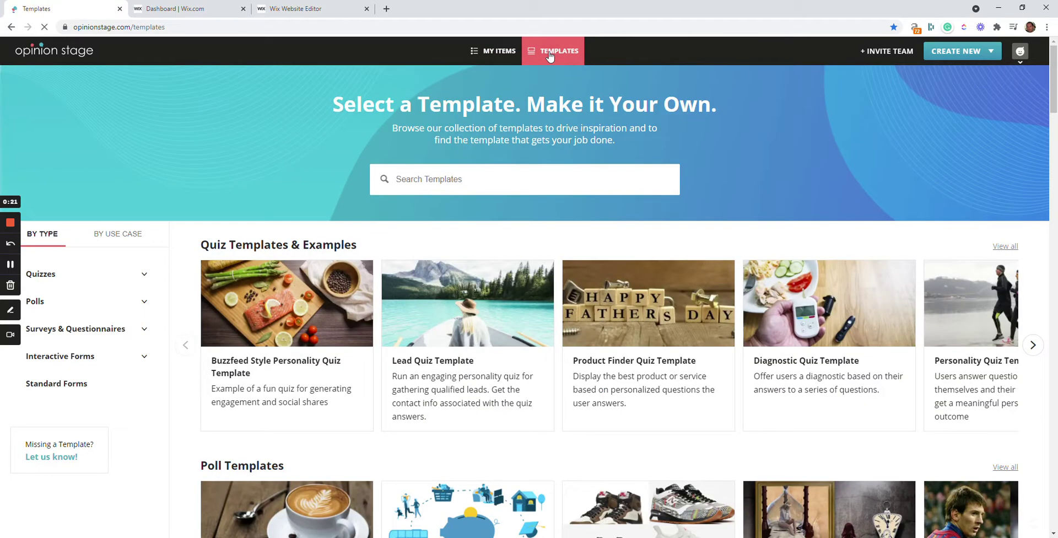
click(142, 272)
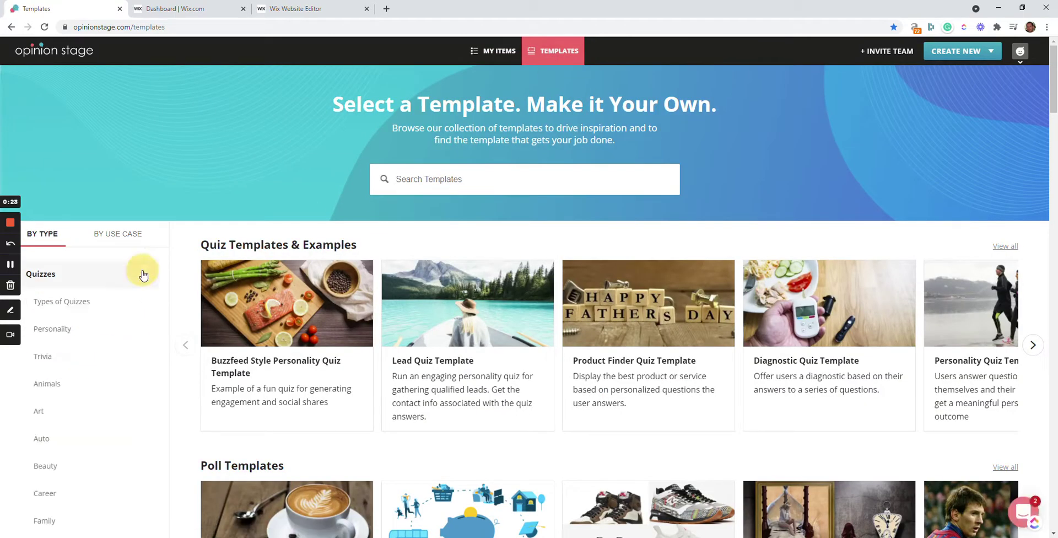
click(63, 307)
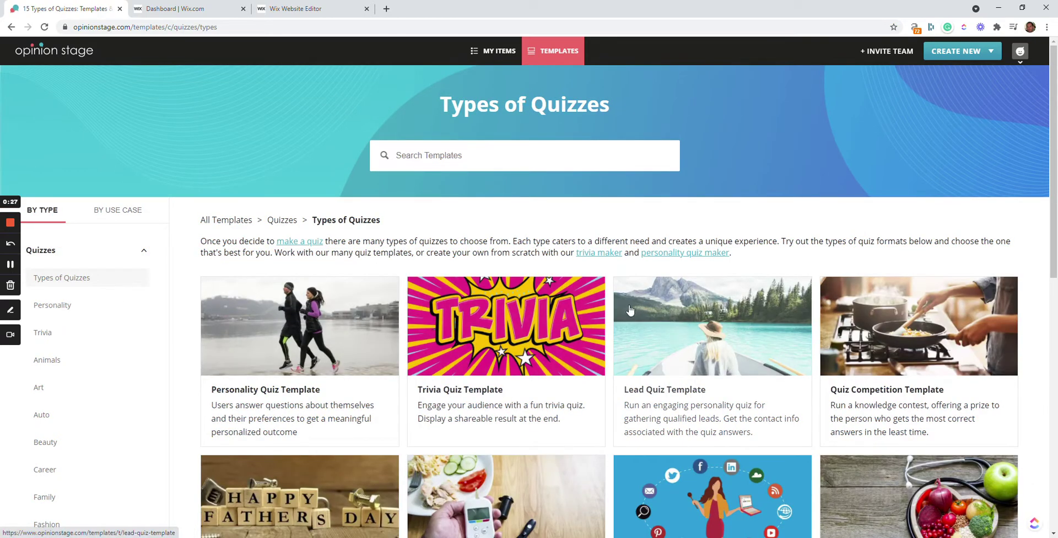
scroll(668, 311, down, 1)
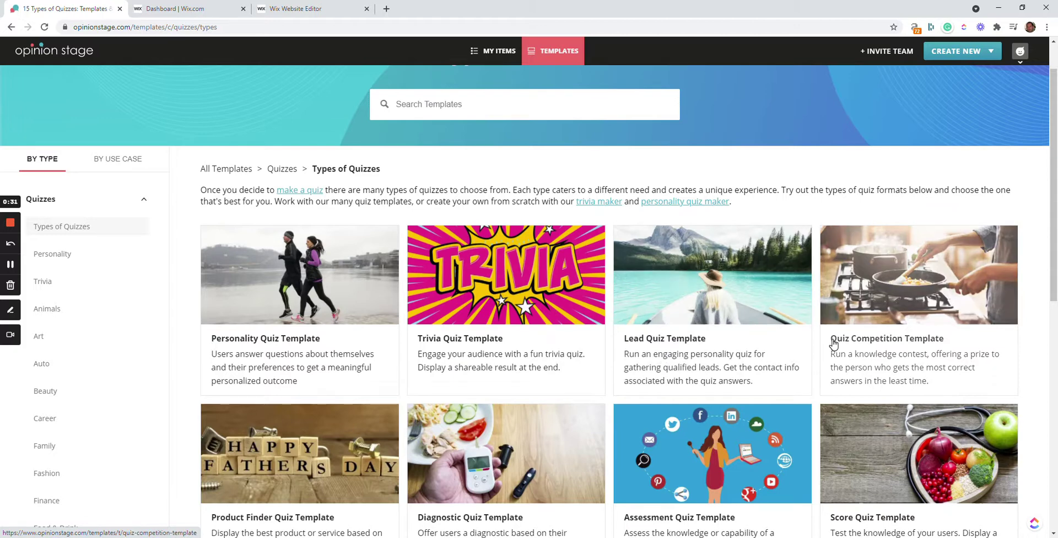
scroll(834, 344, down, 3)
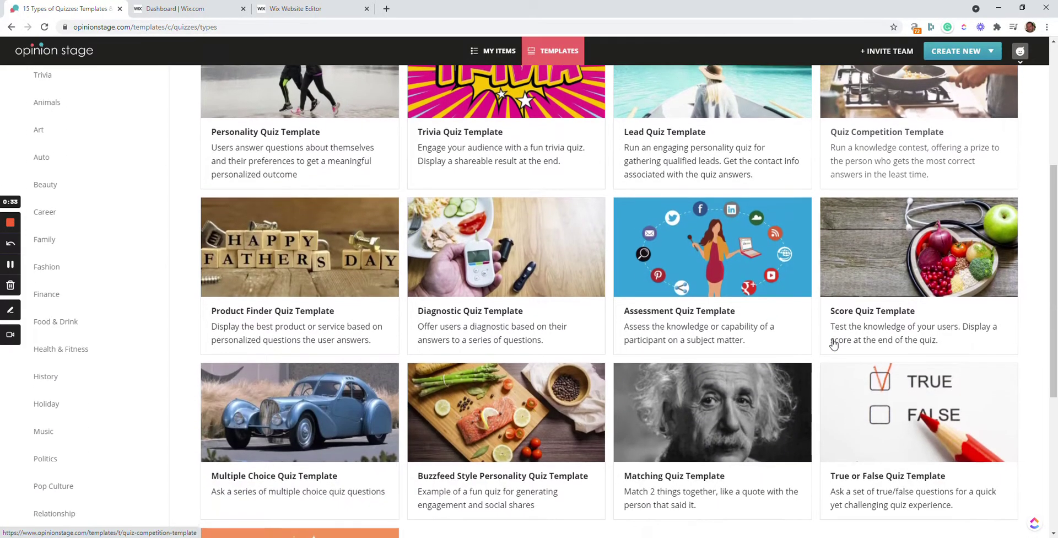
scroll(833, 344, up, 2)
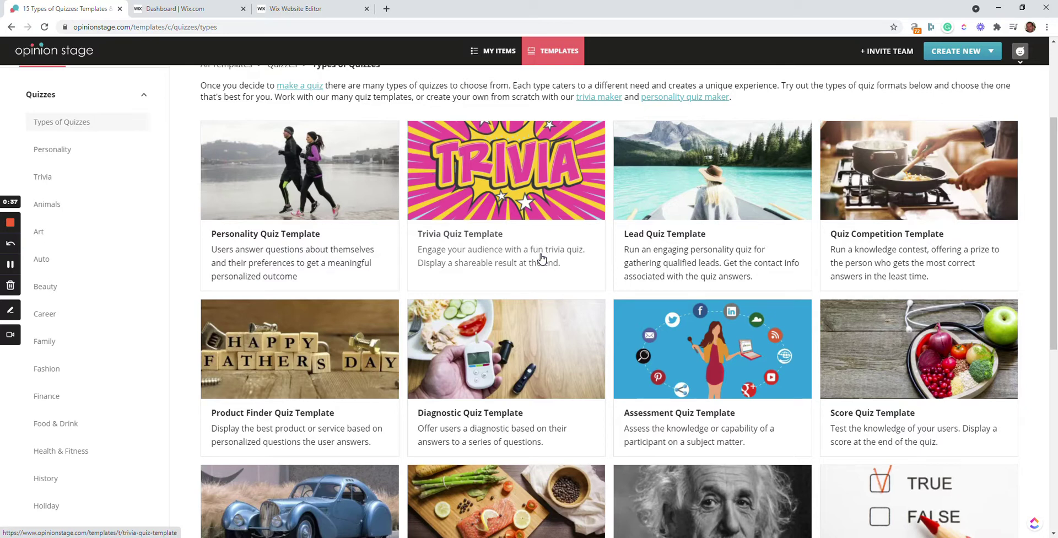
click(518, 217)
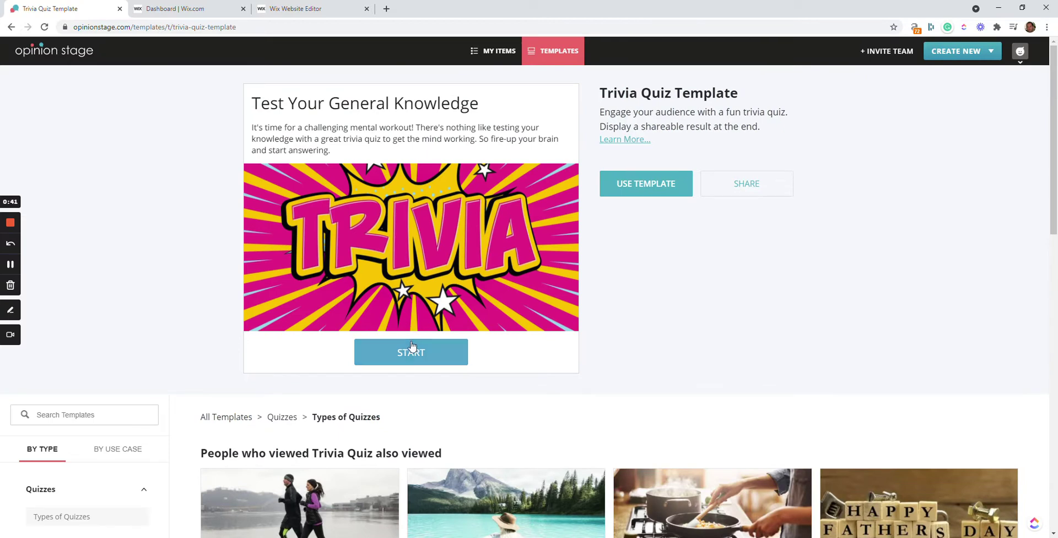
Try out the trivia template by starting it and answering its first two questions, choosing Google for the Chrome question
click(410, 348)
click(410, 348)
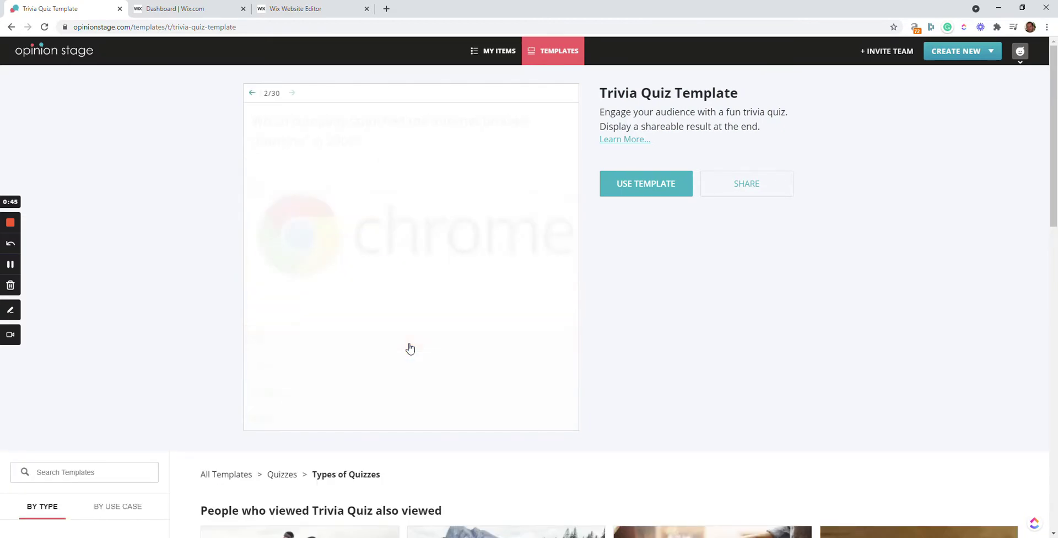
click(348, 388)
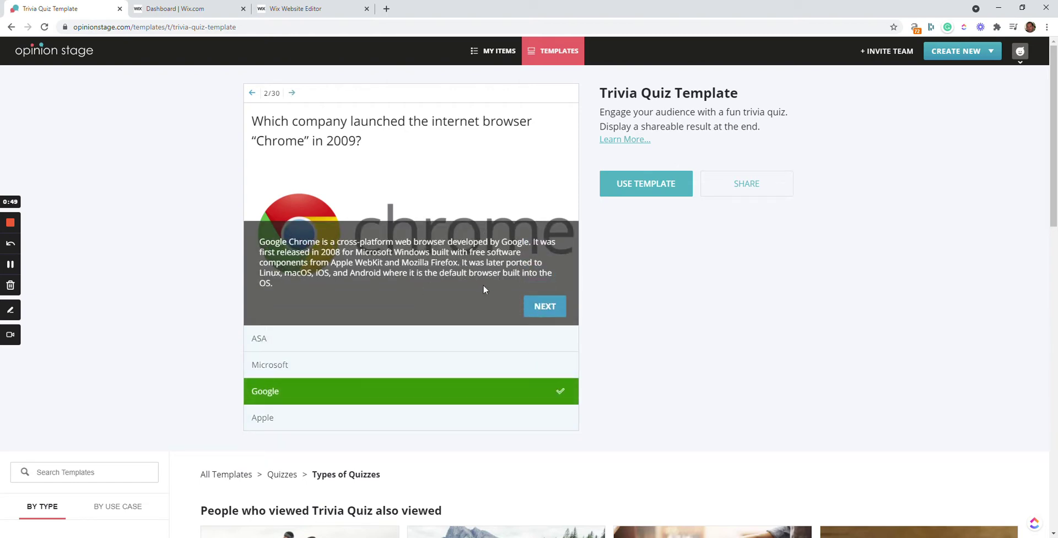
Create a quiz from the trivia template and change its first question to "Who was the first president of the US?"
click(642, 192)
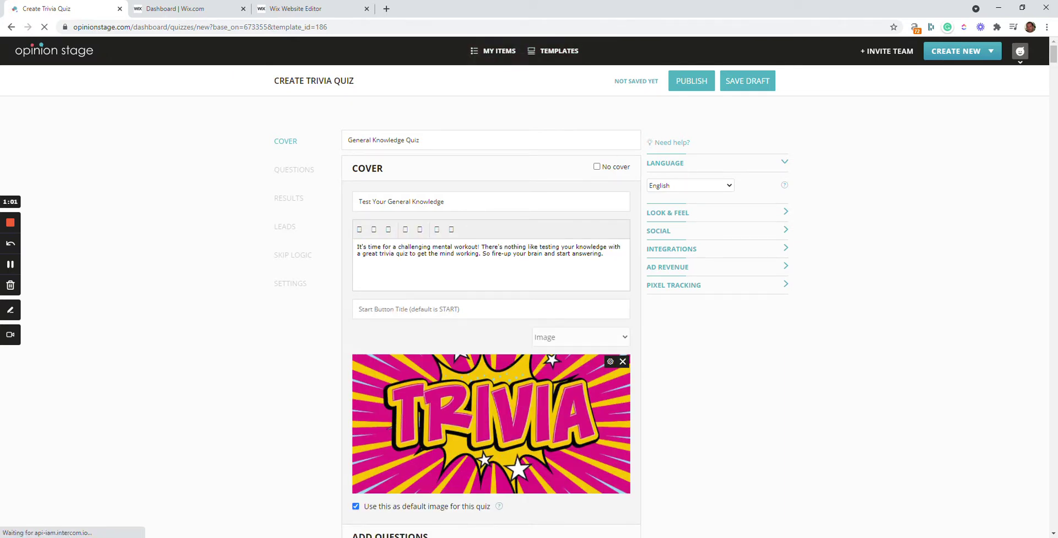
scroll(467, 248, down, 5)
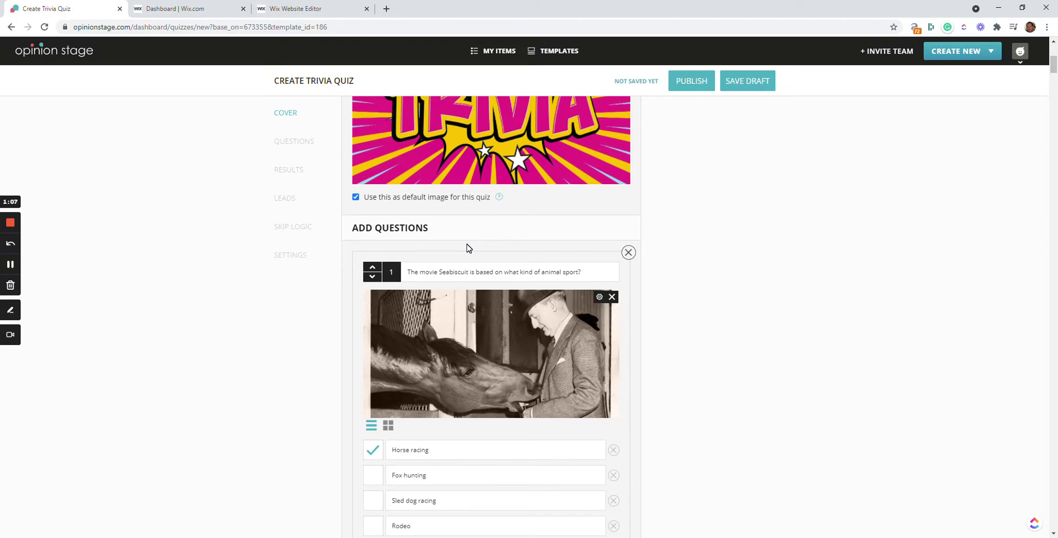
scroll(474, 259, down, 2)
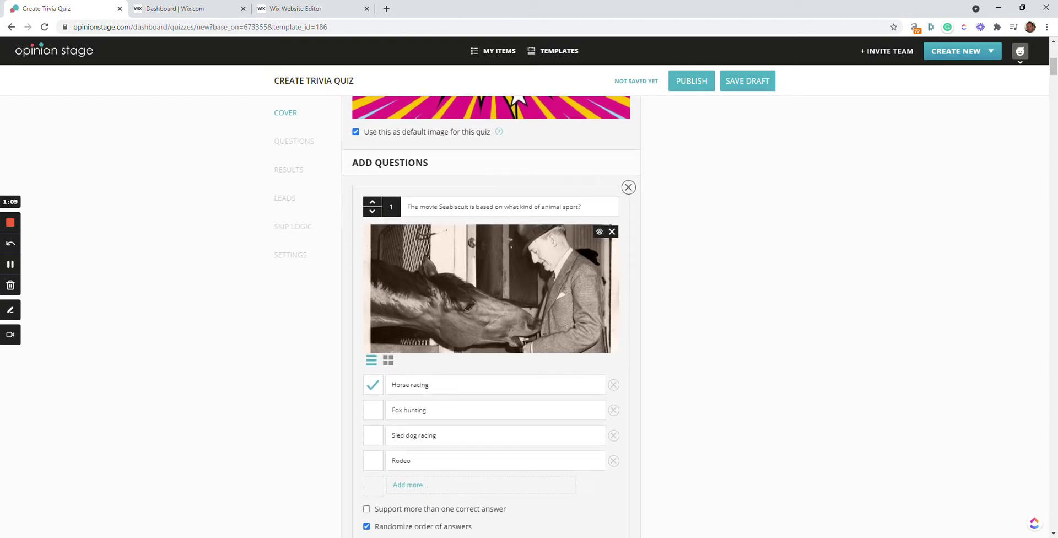
triple_click(473, 170)
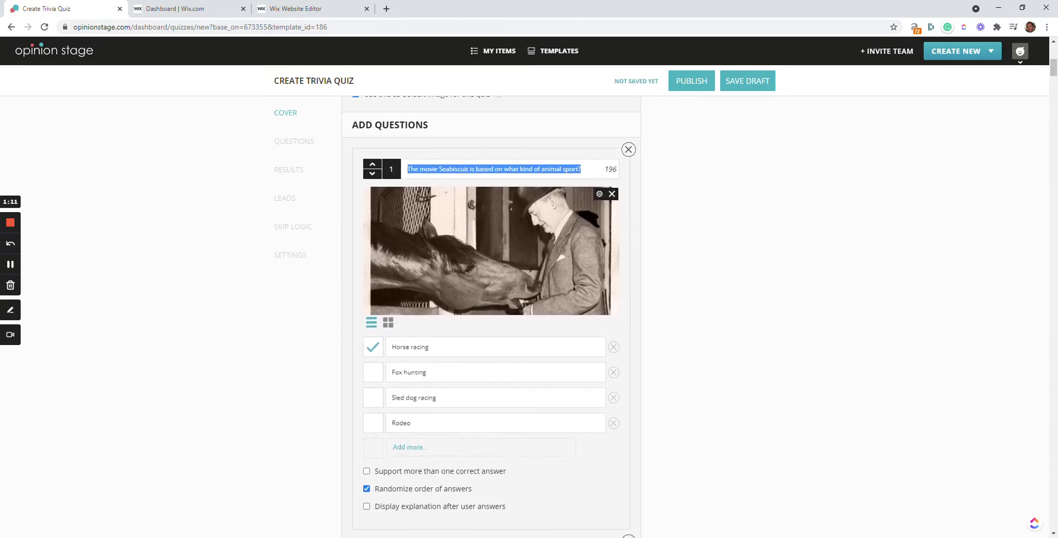
text(Who wsa)
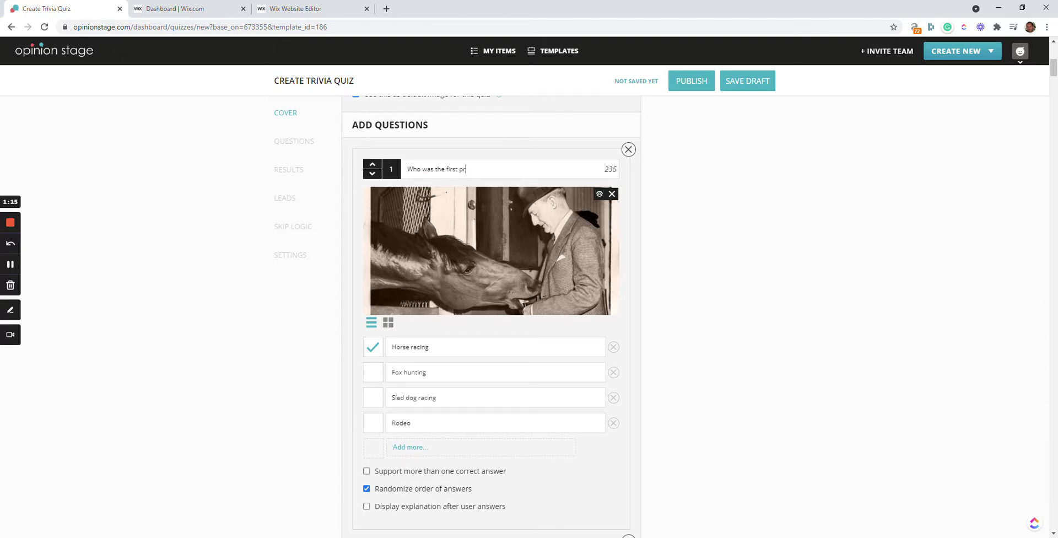
key(BackSpace)
text(dent of the US?)
right_click(472, 169)
click(485, 182)
Replace the first question's four answers with Washington, Nixon, Ford and Adams, in that order
drag(429, 347, 389, 348)
text(Wa)
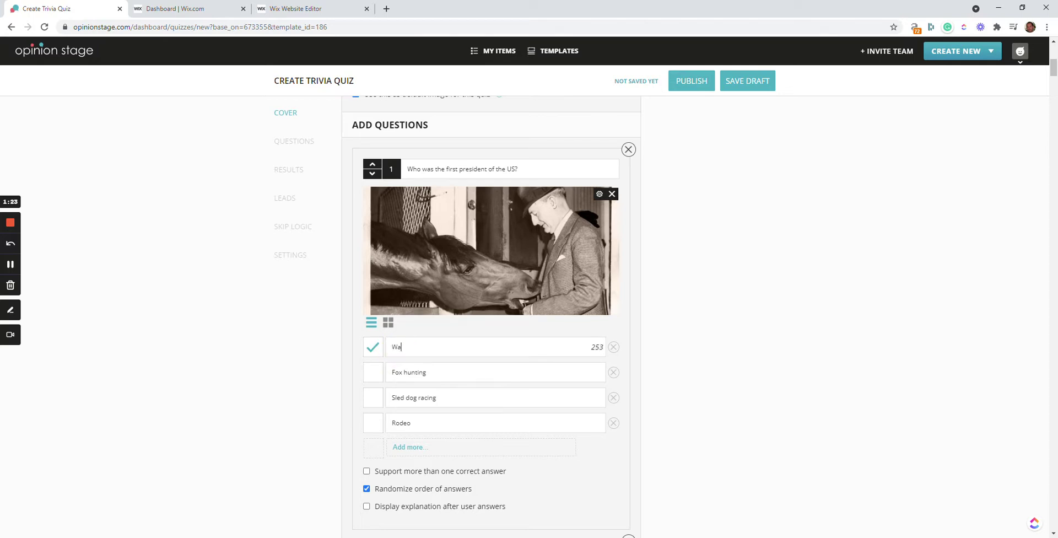
text(shington)
drag(427, 373, 382, 371)
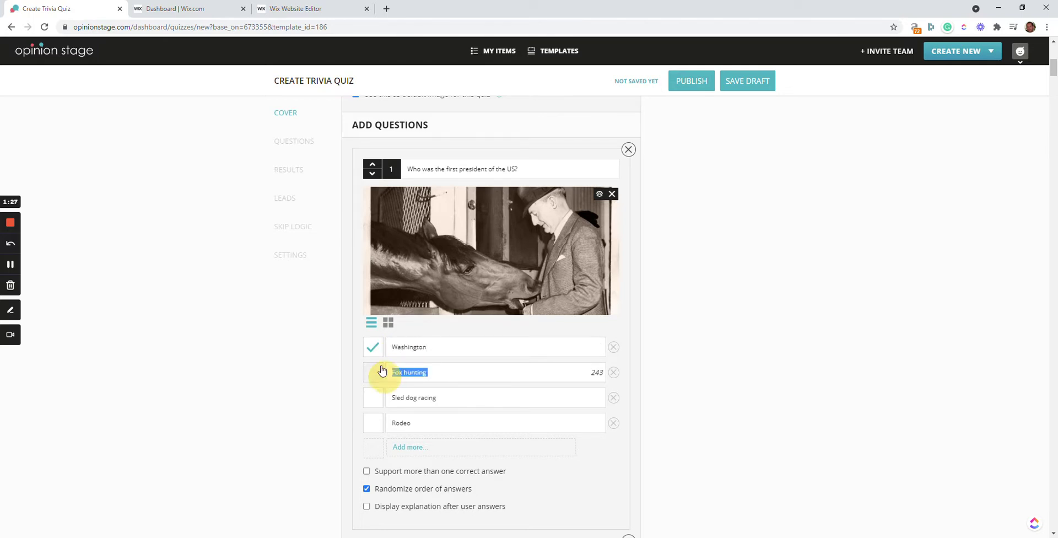
text(Nixon)
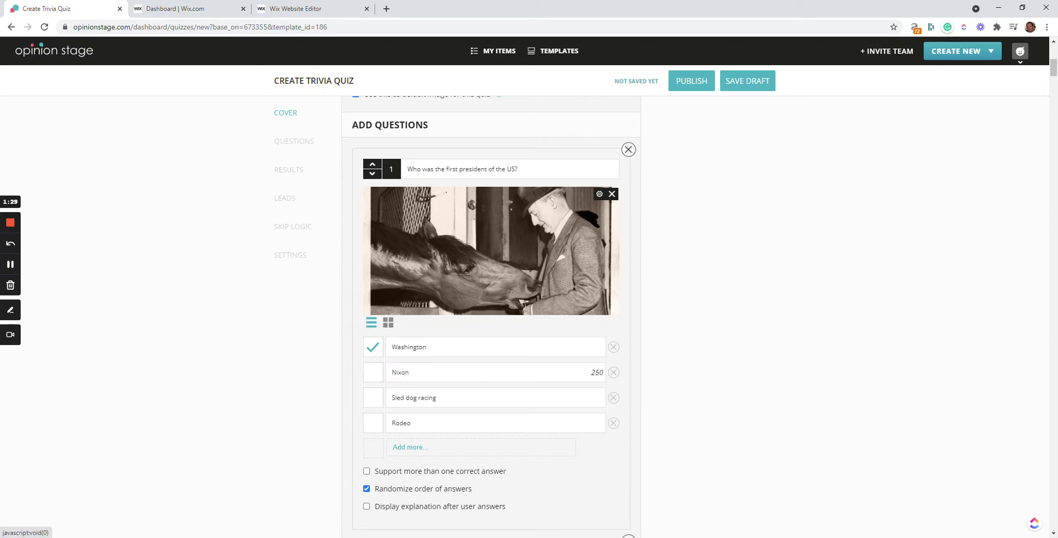
drag(438, 398, 393, 400)
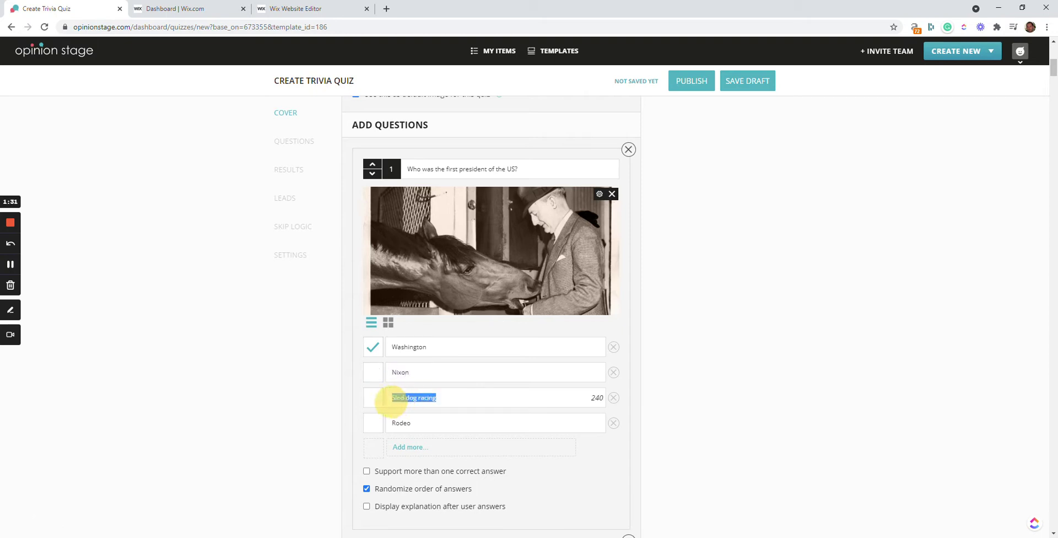
text(Ford)
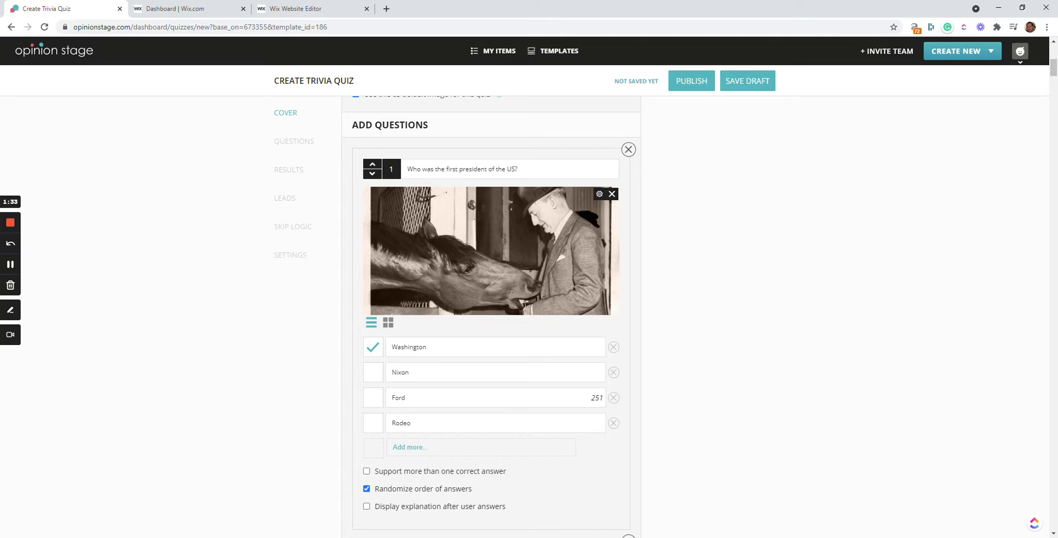
drag(414, 423, 372, 422)
text(Am)
Replace the first question's image with an uncropped US presidents poster from an image search for "presidents", and publish the quiz
click(609, 197)
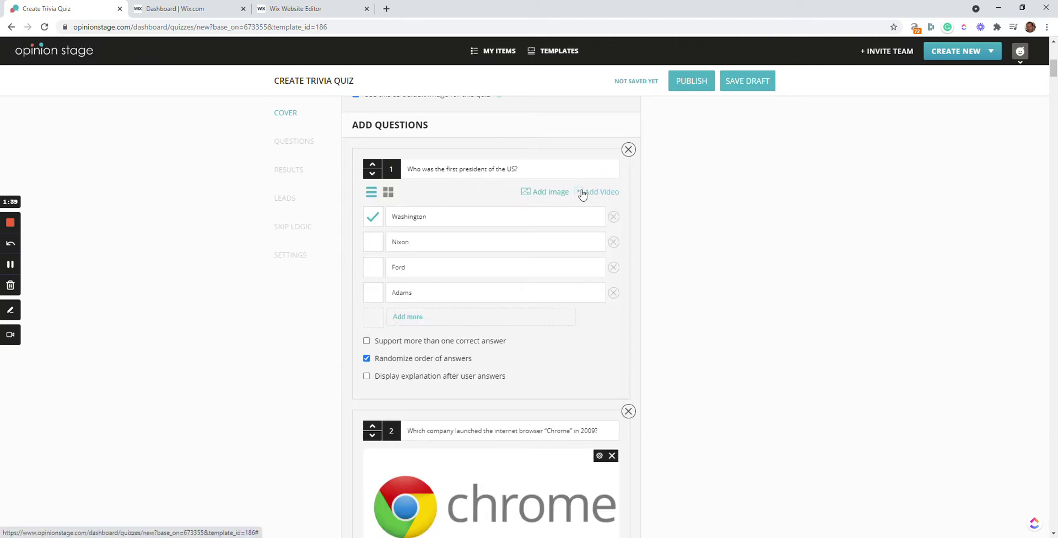
click(558, 198)
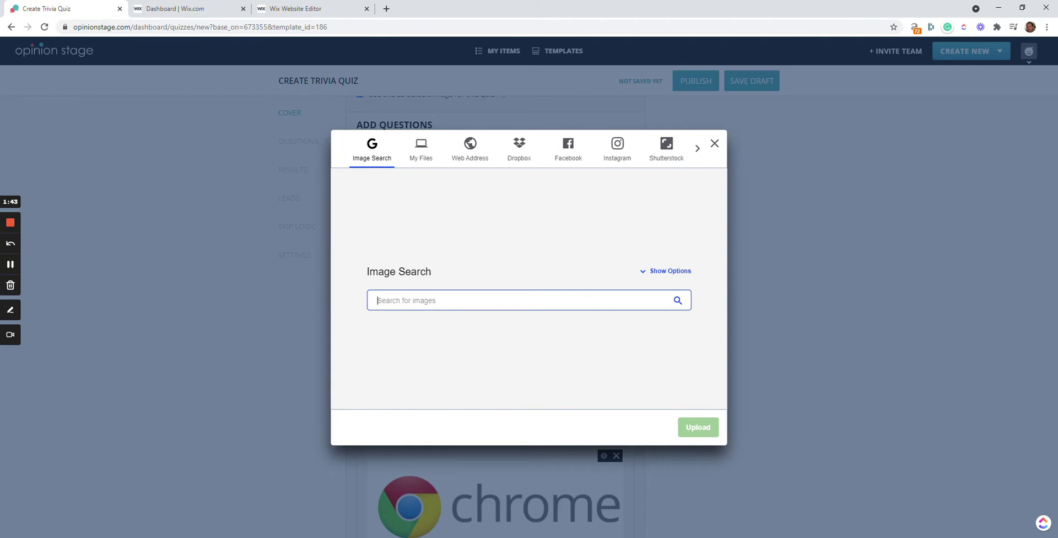
text(presidents)
key(Return)
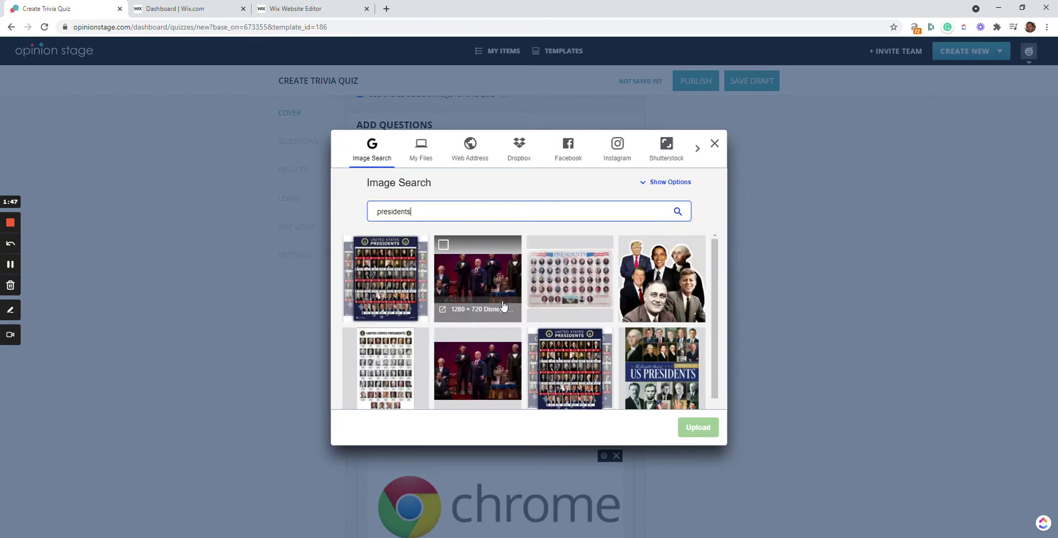
click(569, 288)
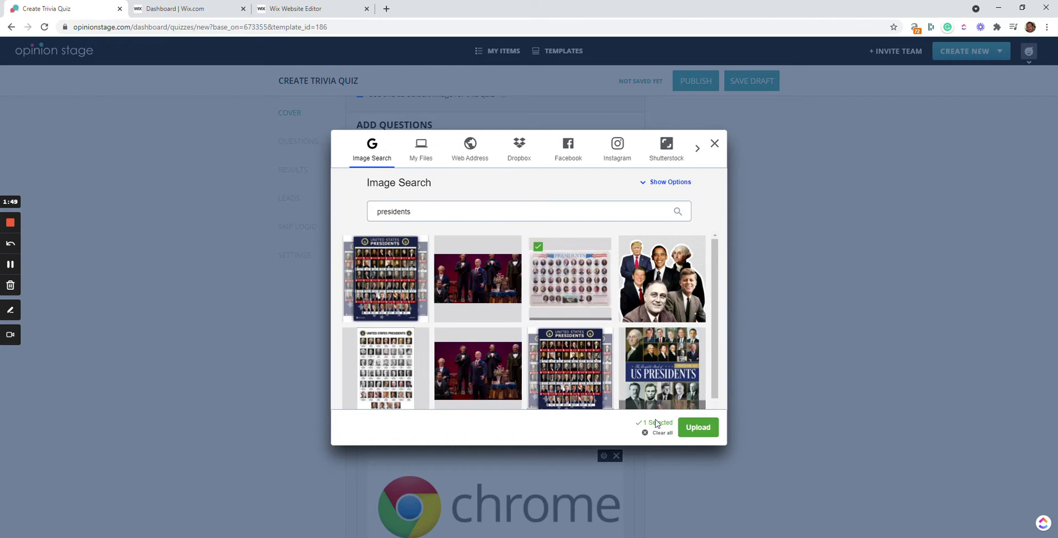
click(694, 429)
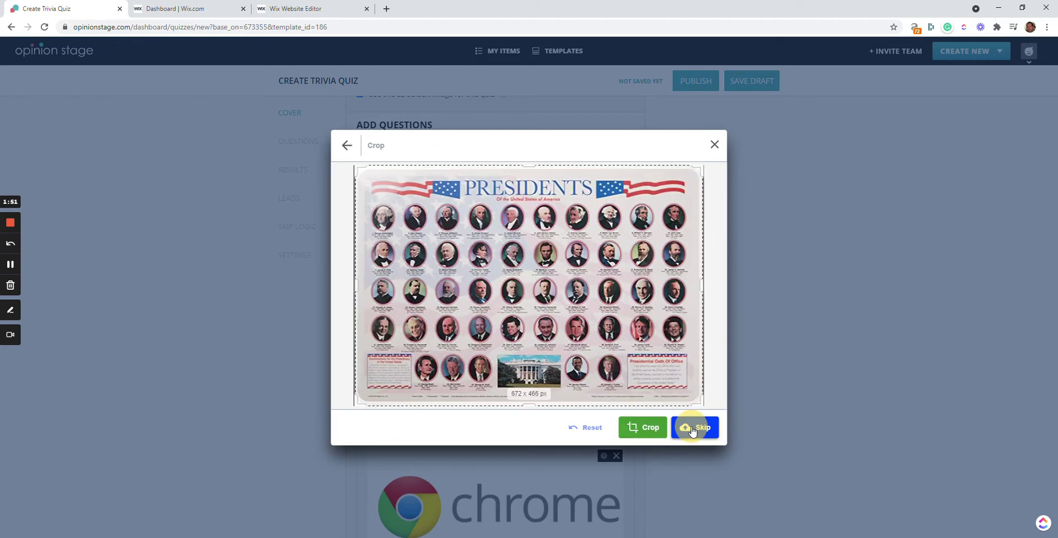
click(694, 430)
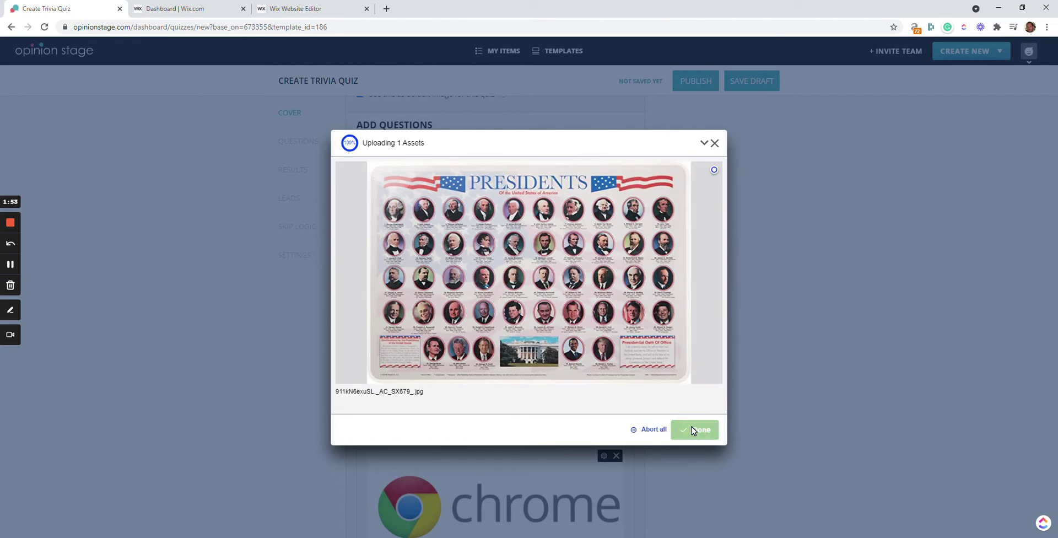
click(693, 430)
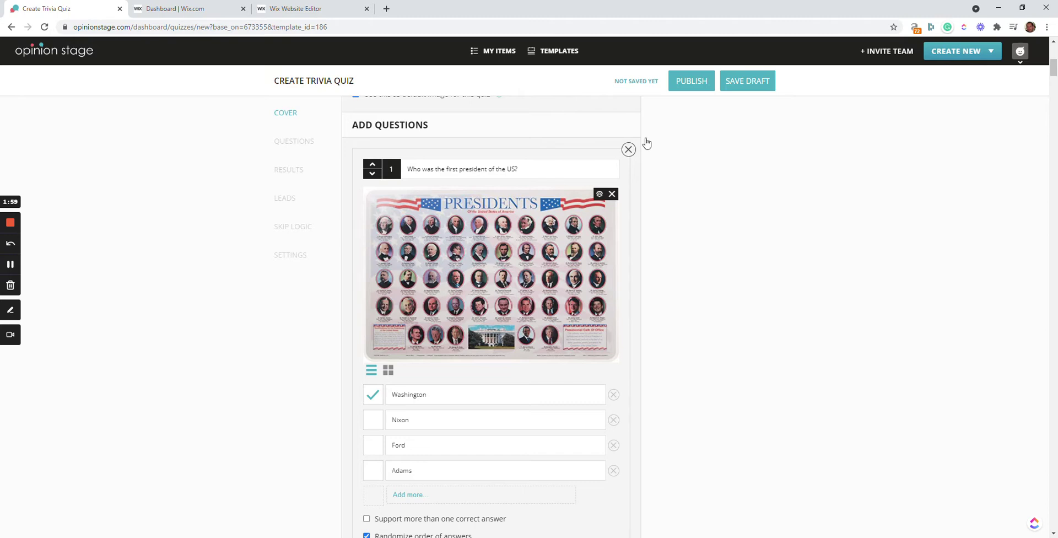
click(691, 82)
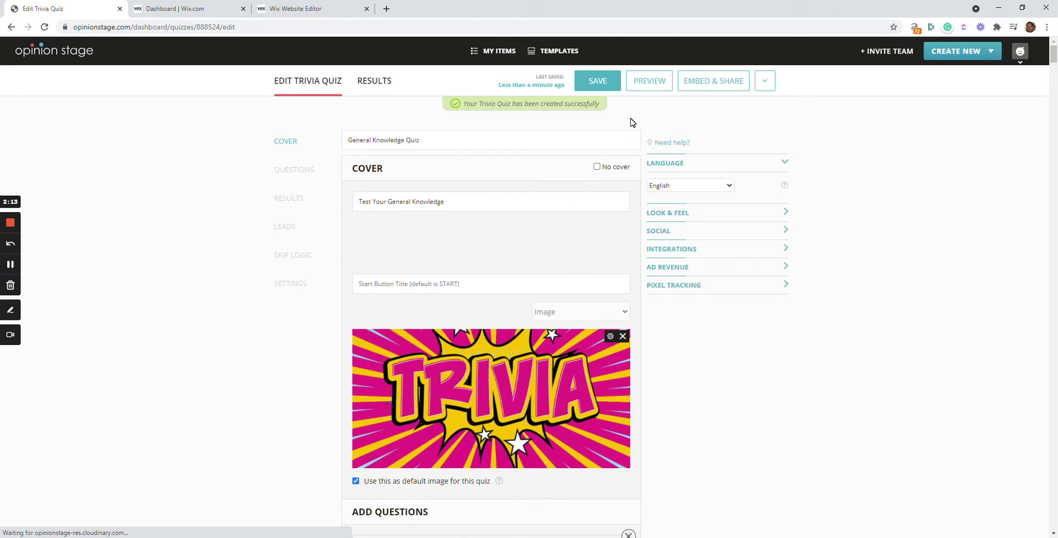
Preview the published quiz, answering Ford to the president question and Google to the Chrome question, and close the preview
click(649, 82)
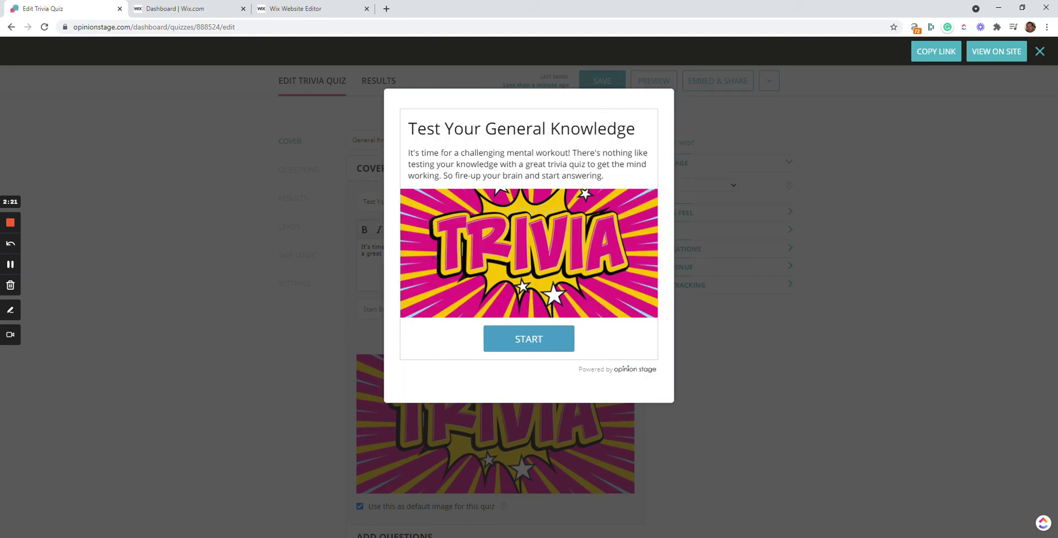
click(526, 345)
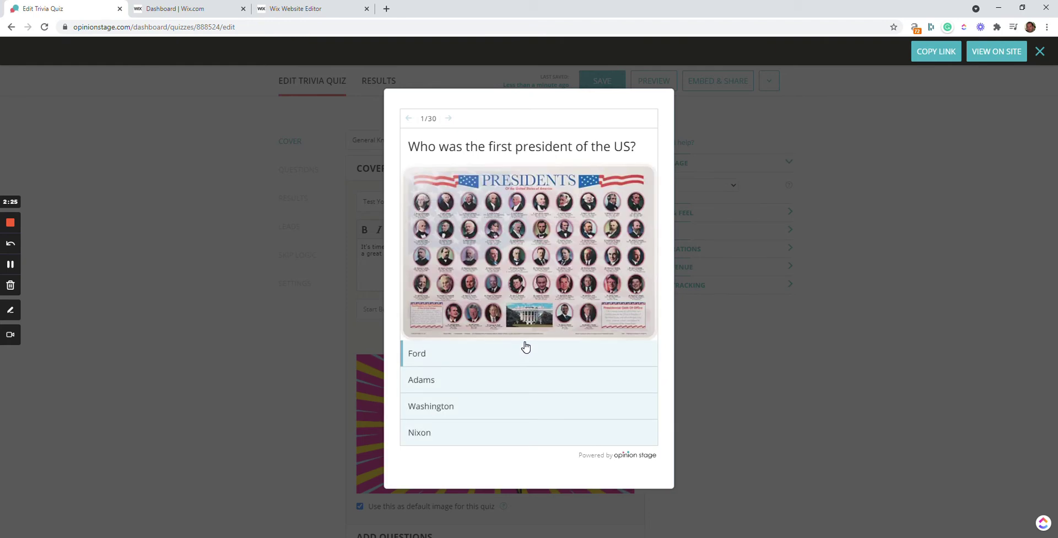
click(516, 359)
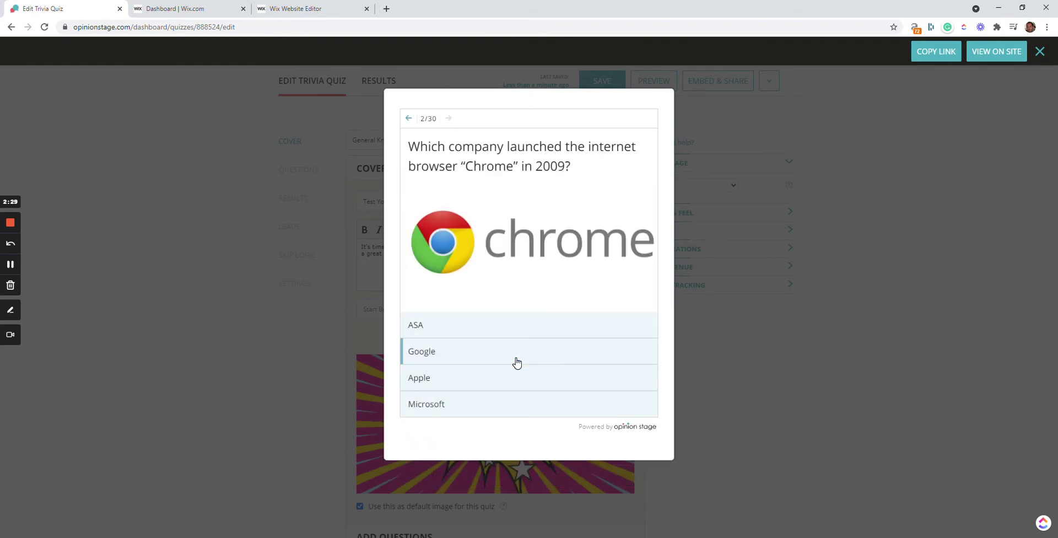
click(517, 361)
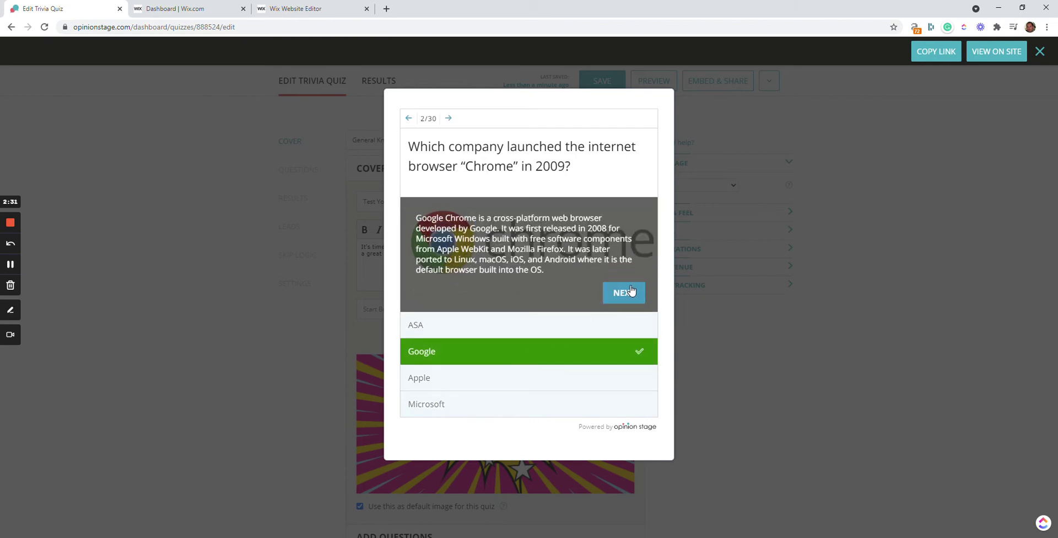
click(630, 291)
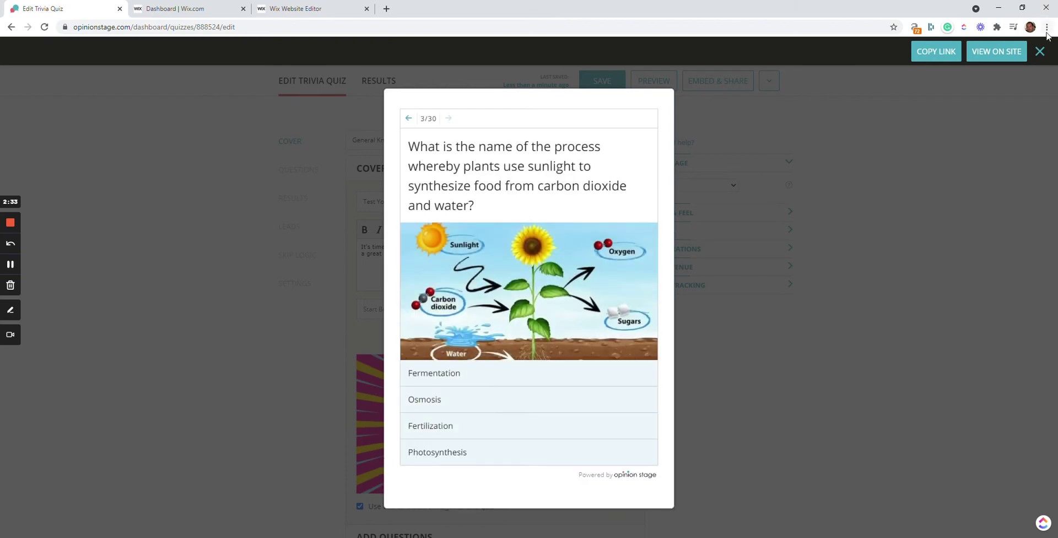
click(1043, 52)
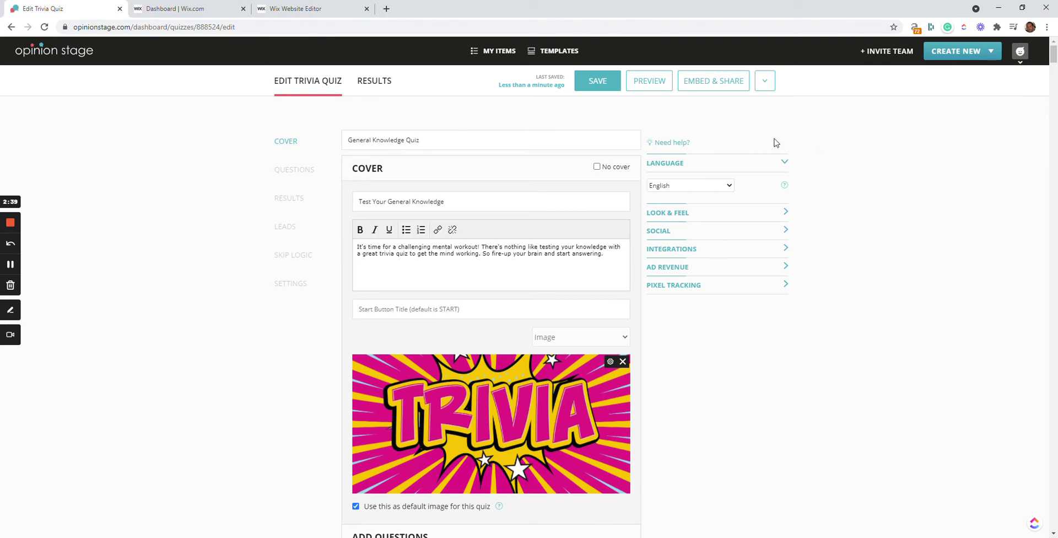
Copy the quiz's Script embed code for pasting into a website
click(716, 89)
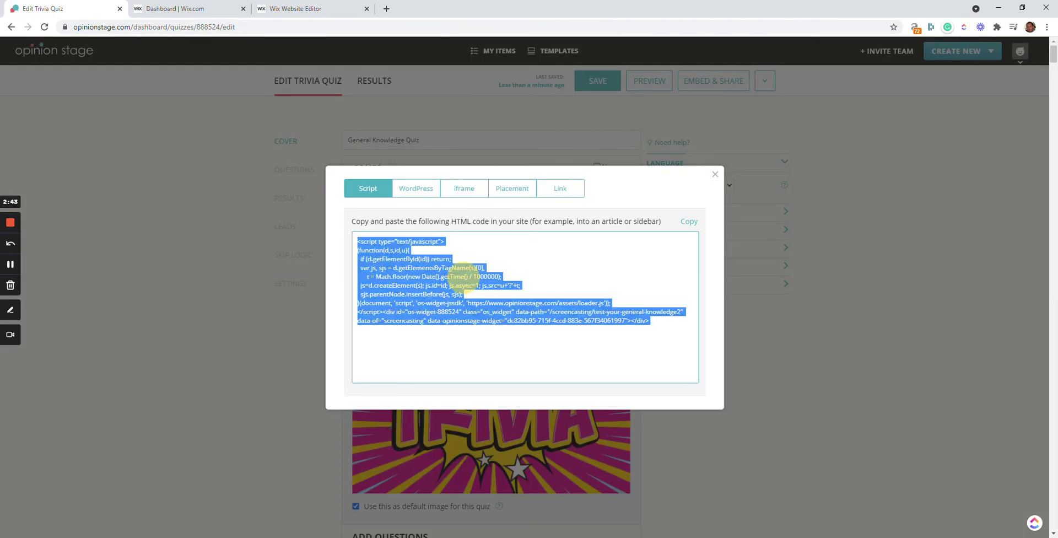
click(689, 222)
click(689, 224)
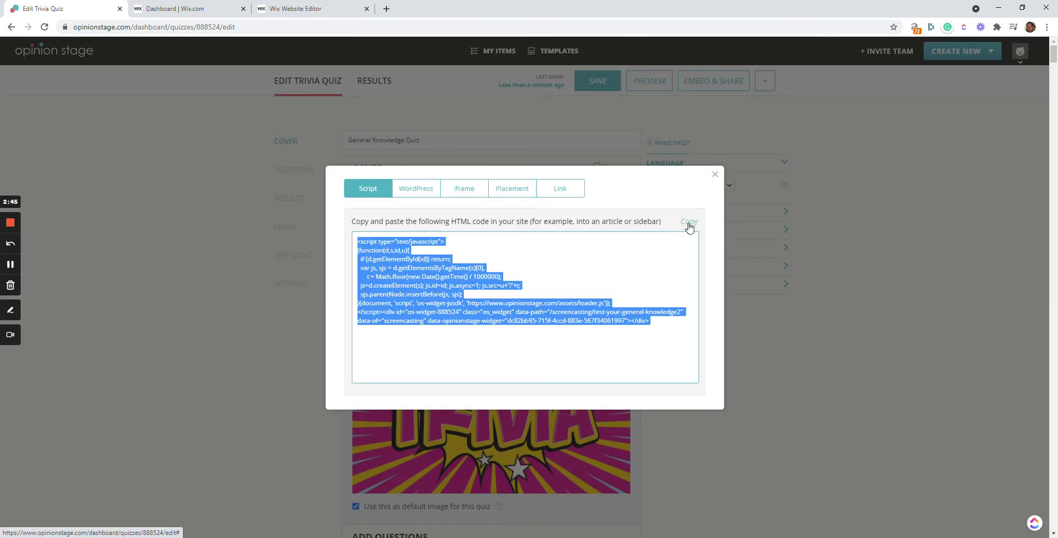
Switch to the Wix blog post "Adding Opinion Stage Quiz Example" and embed the copied quiz script in it as an HTML code element
click(168, 14)
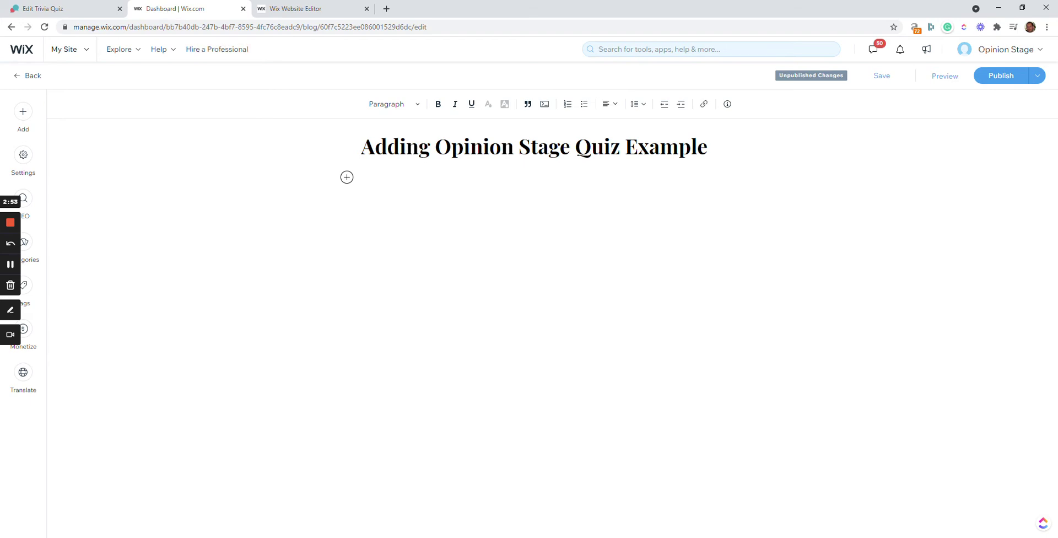
click(349, 179)
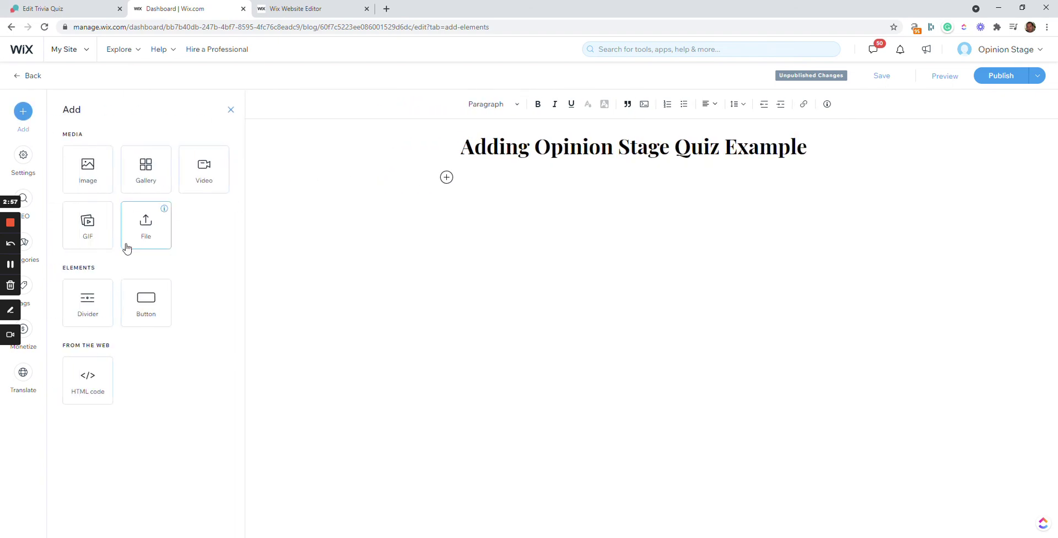
click(84, 374)
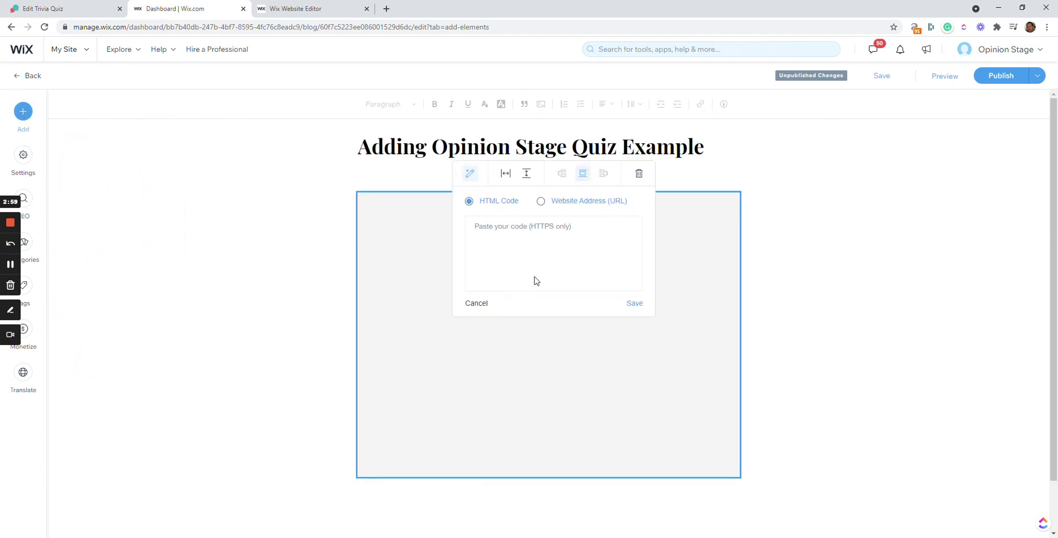
click(542, 241)
key(ctrl+v)
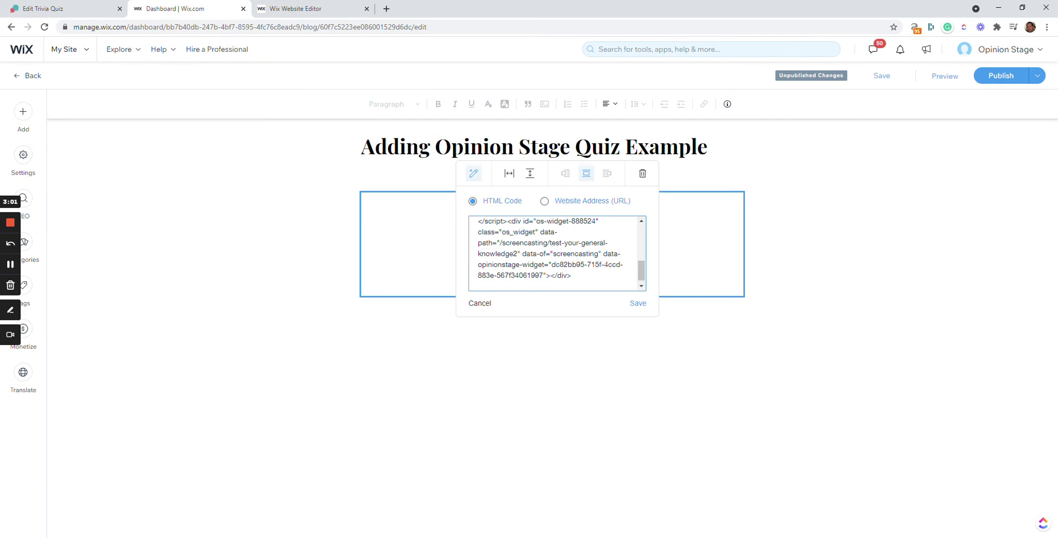
click(637, 303)
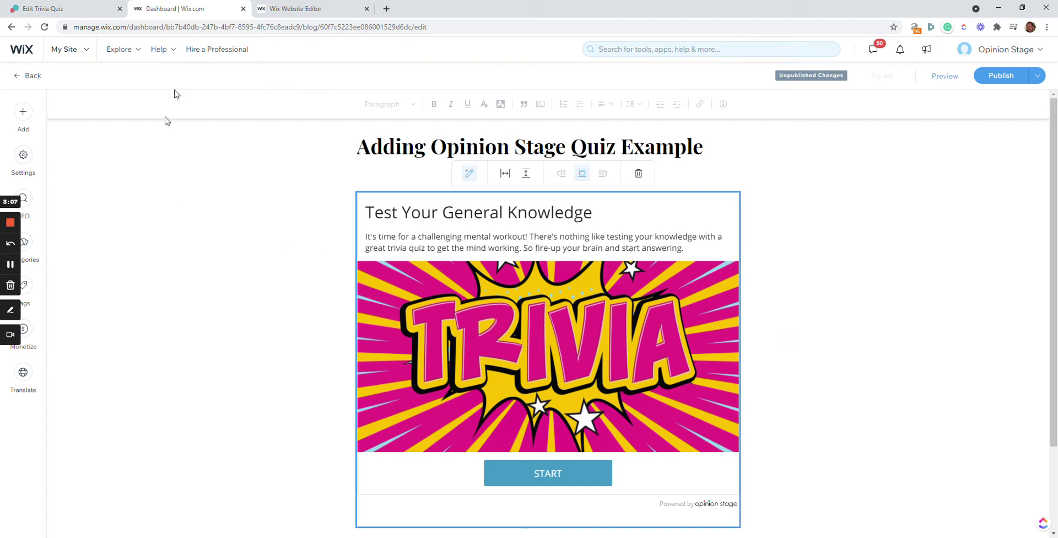
Switch to the Wix Website Editor and add an Embed a Widget element below the Featured Post heading on the Home page, enlarged toward the heading
click(291, 9)
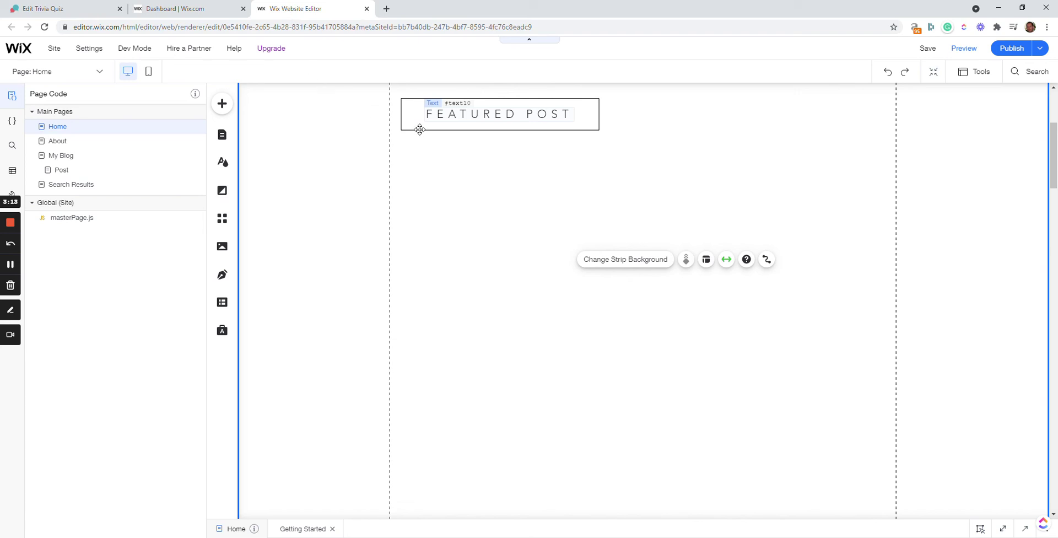
click(231, 108)
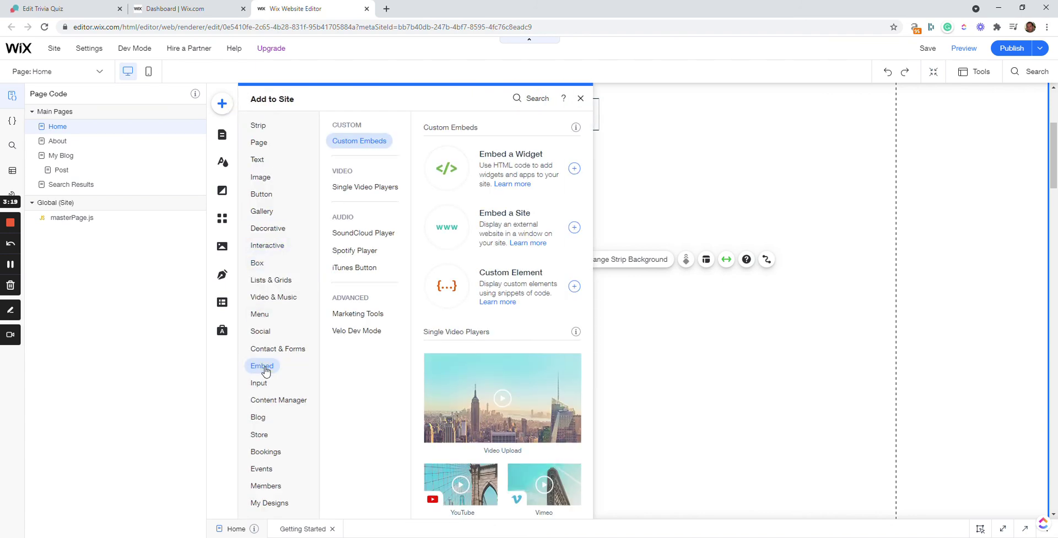
click(488, 160)
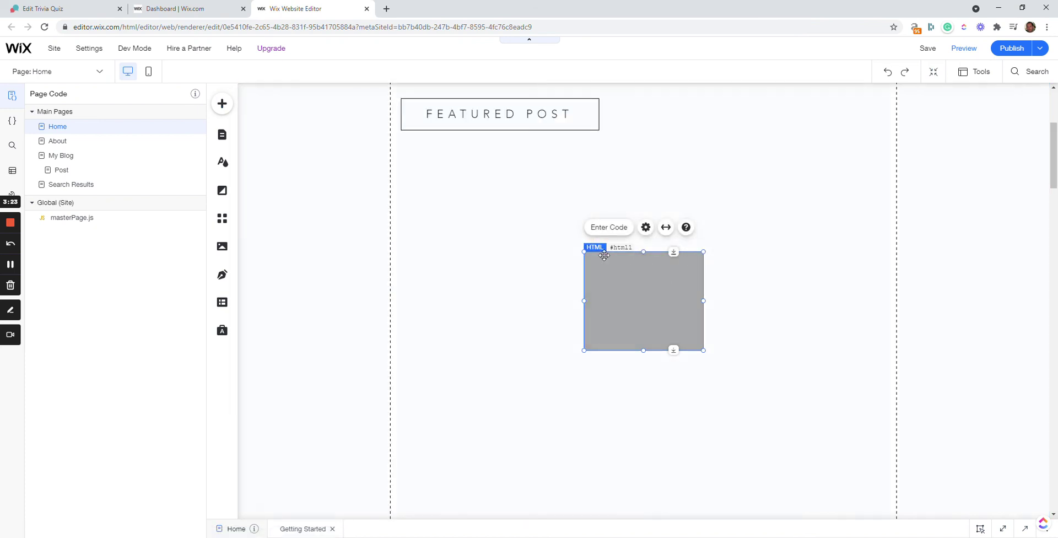
drag(586, 253, 505, 142)
Apply the copied quiz script as the HTML widget's code, and enlarge the widget so the whole quiz cover fits, closing its settings
click(532, 116)
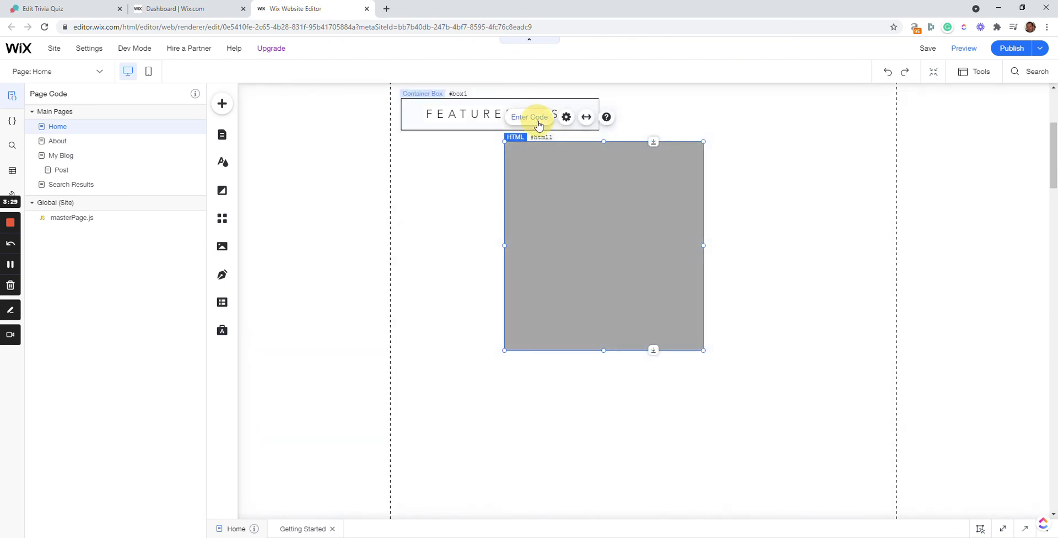
click(809, 296)
key(ctrl+v)
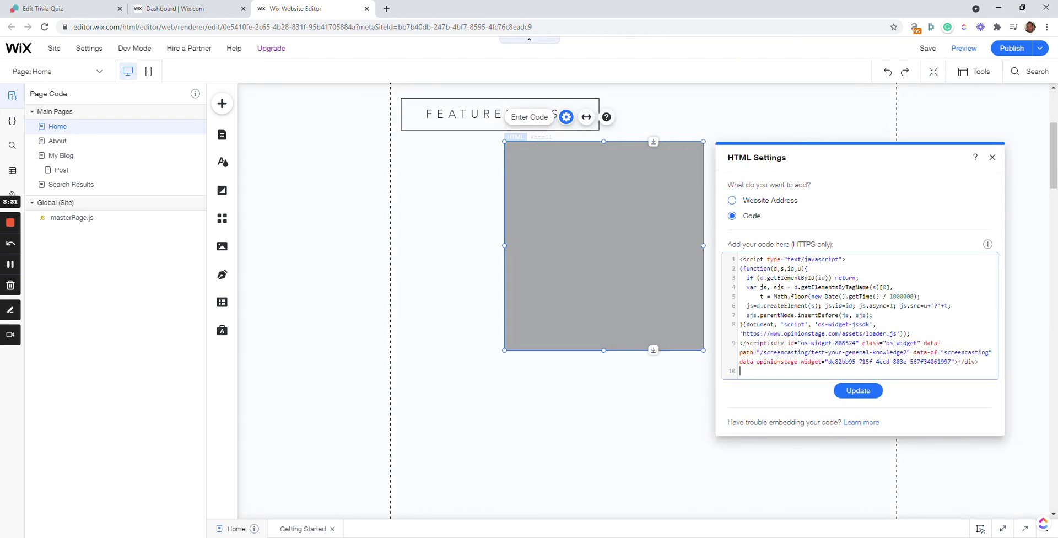
click(858, 390)
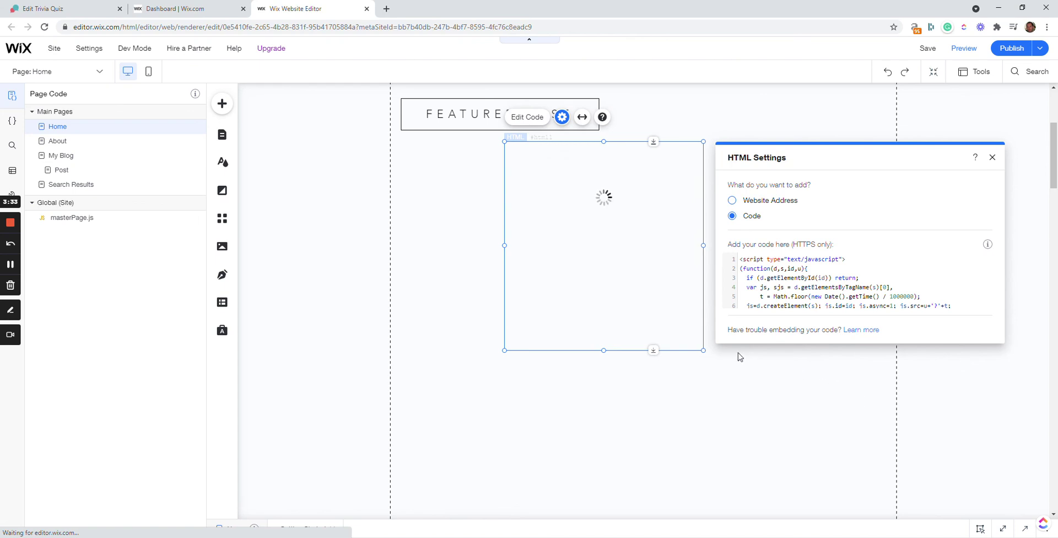
drag(703, 349, 781, 456)
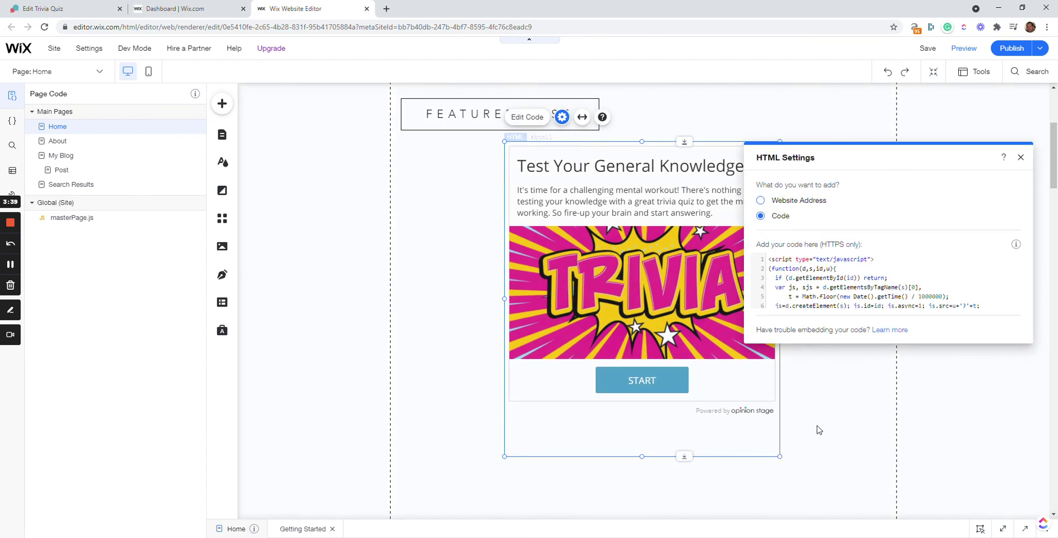
click(1020, 158)
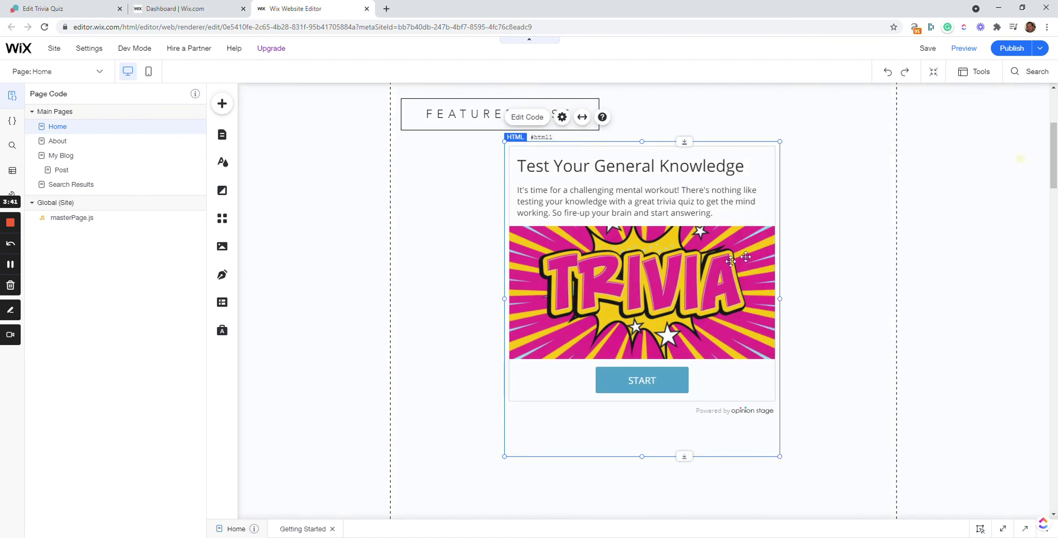